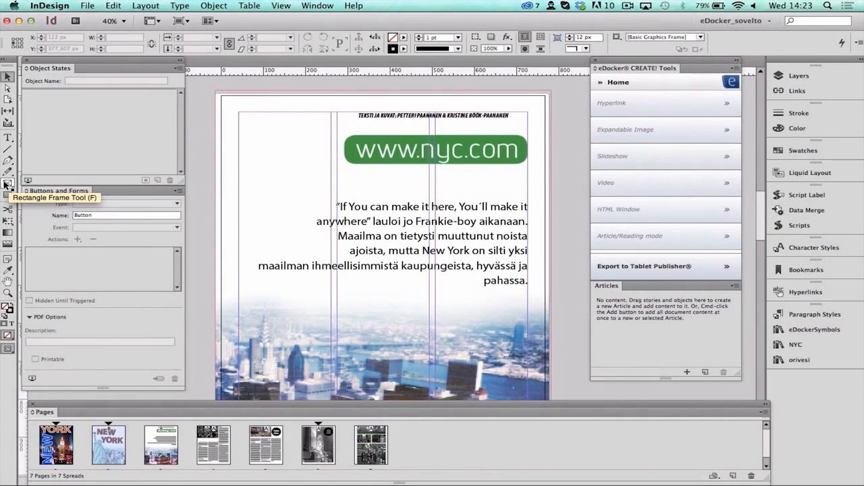
click(5, 185)
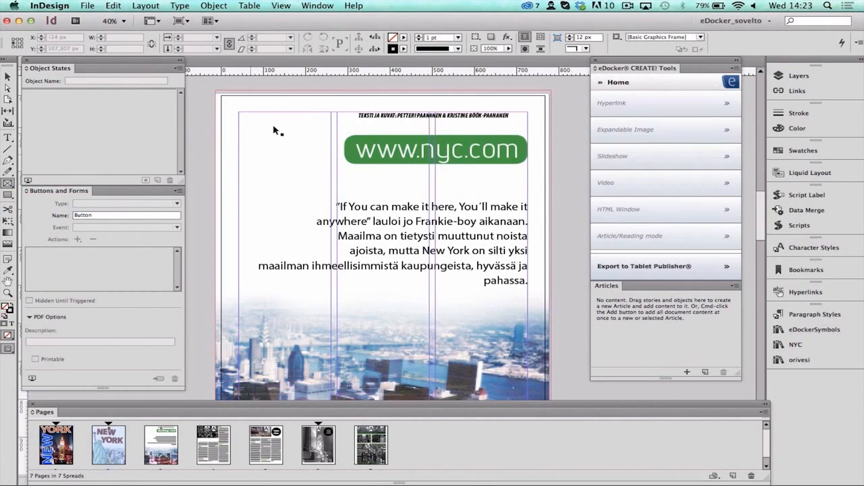
drag(334, 127, 537, 174)
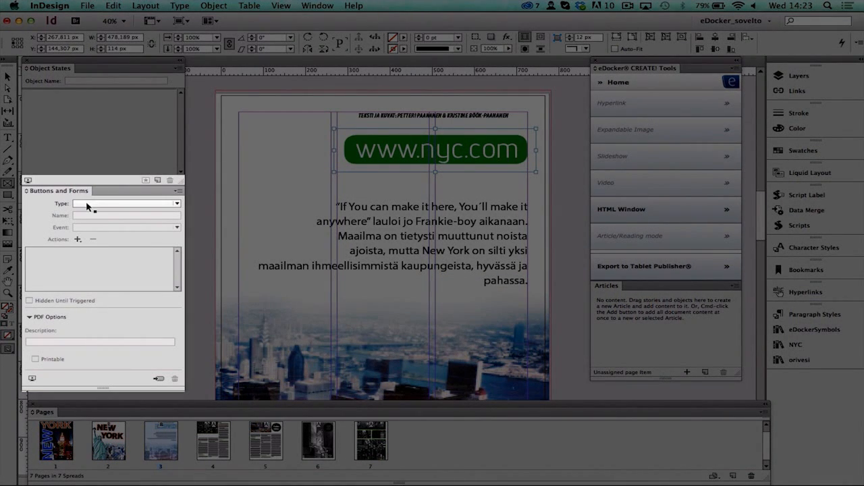
click(86, 204)
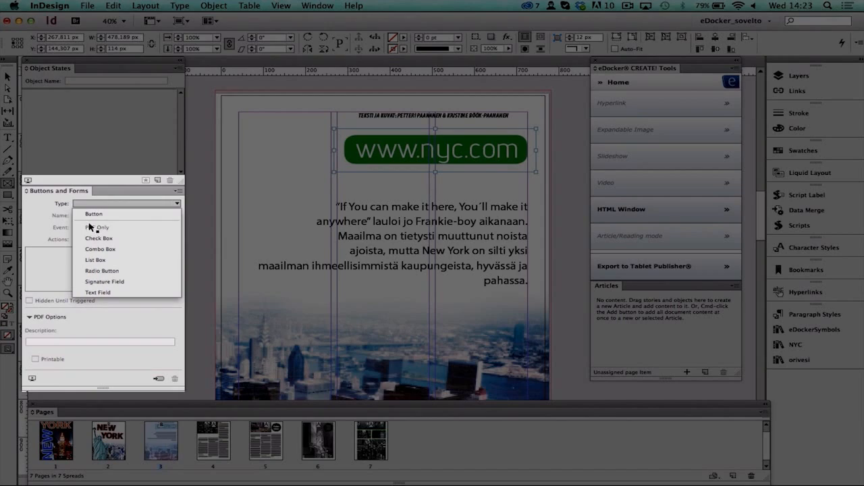
click(95, 215)
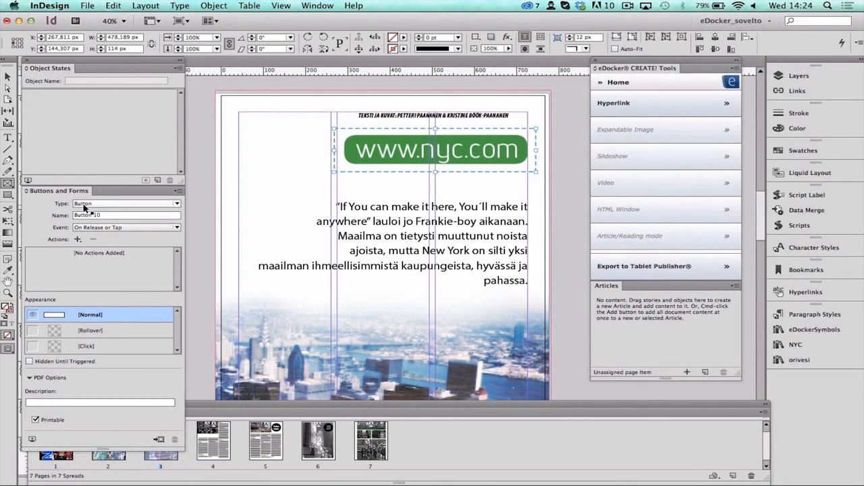
click(78, 239)
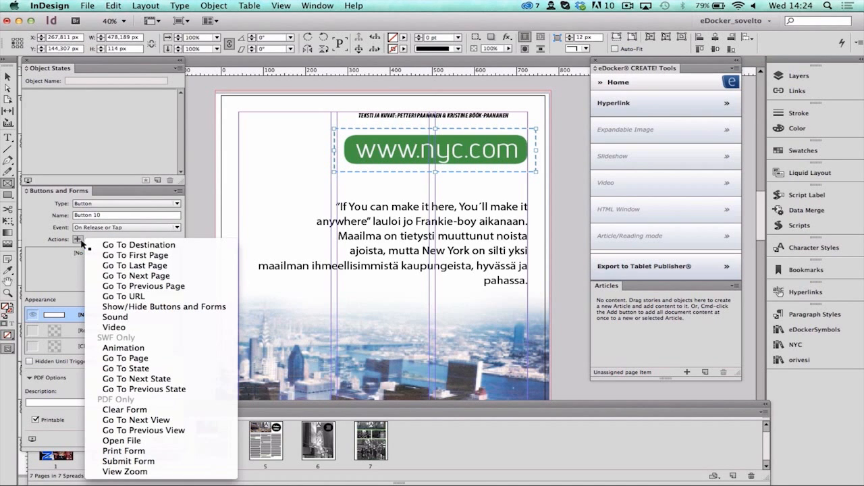
click(144, 297)
click(103, 299)
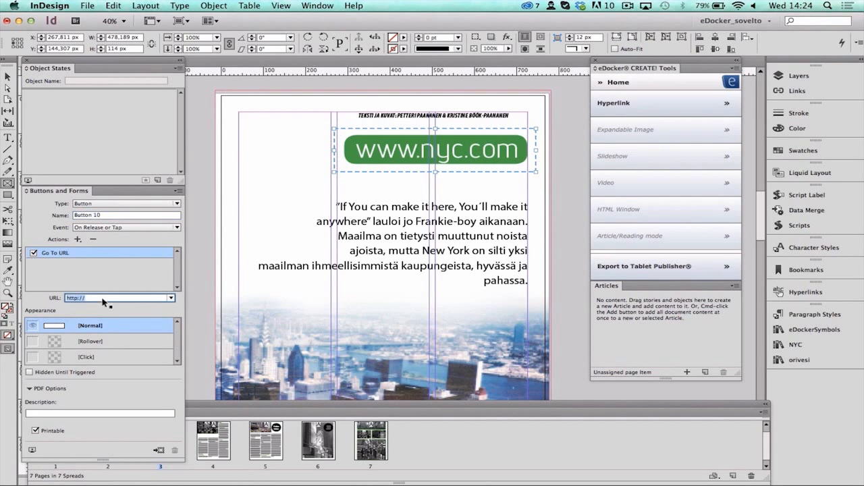
click(104, 299)
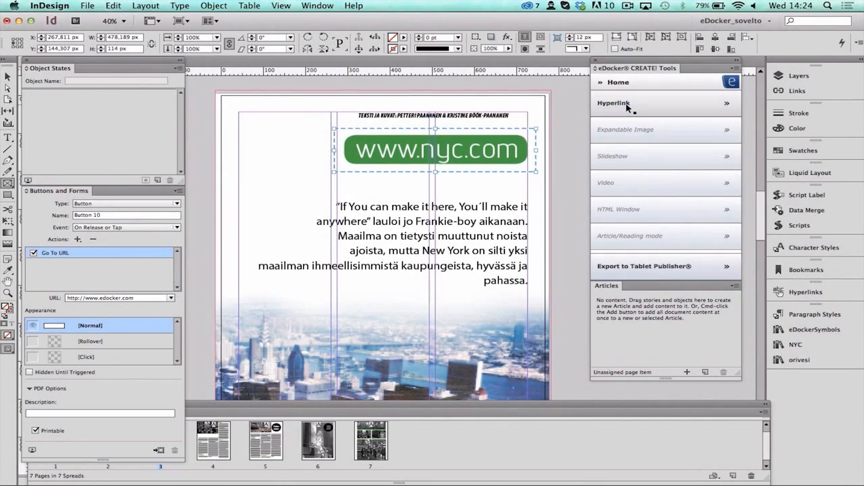
click(627, 104)
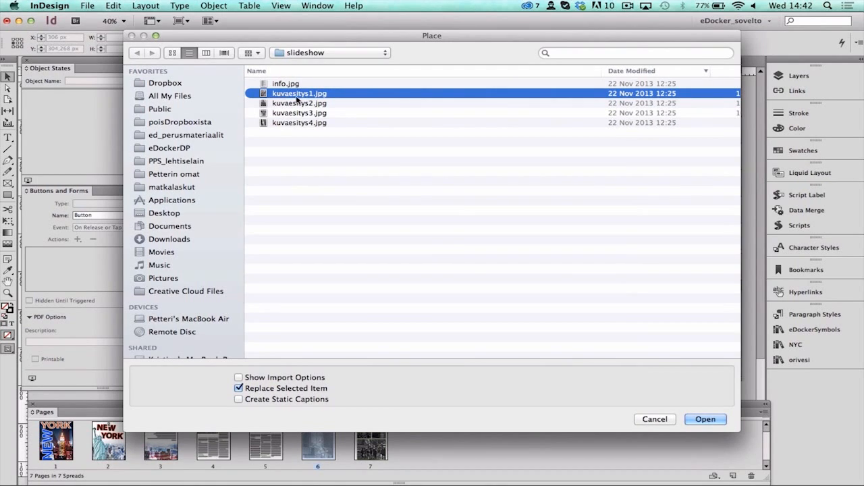
Step: Place the slideshow images kuvaesitys1.jpg to kuvaesitys4.jpg as overlapping pictures on page 6
double_click(289, 123)
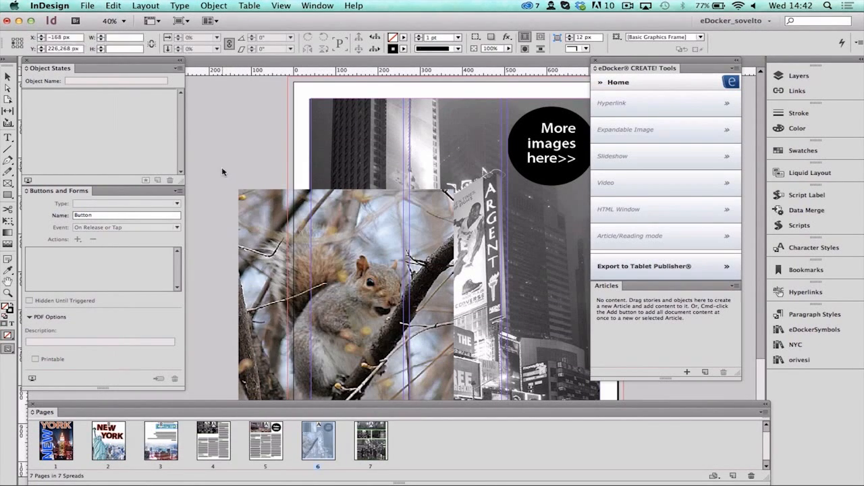
click(222, 167)
click(203, 138)
click(203, 135)
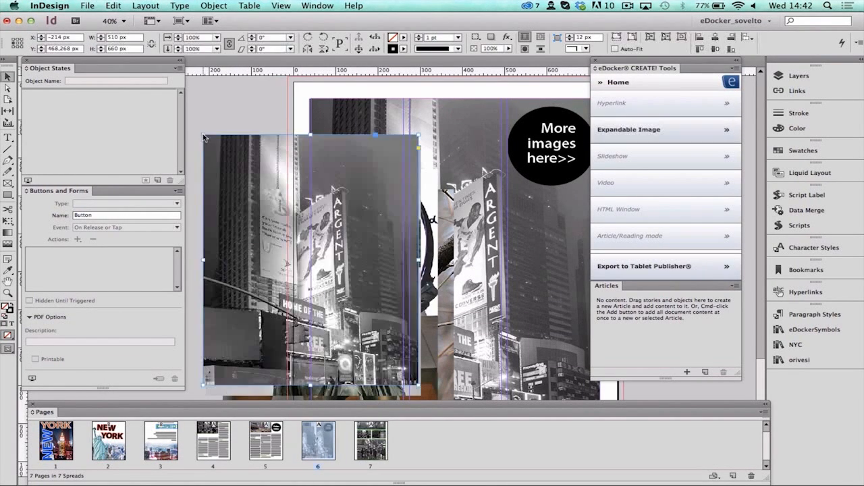
Step: Select the four placed images and align their horizontal and vertical centers
drag(225, 116, 242, 413)
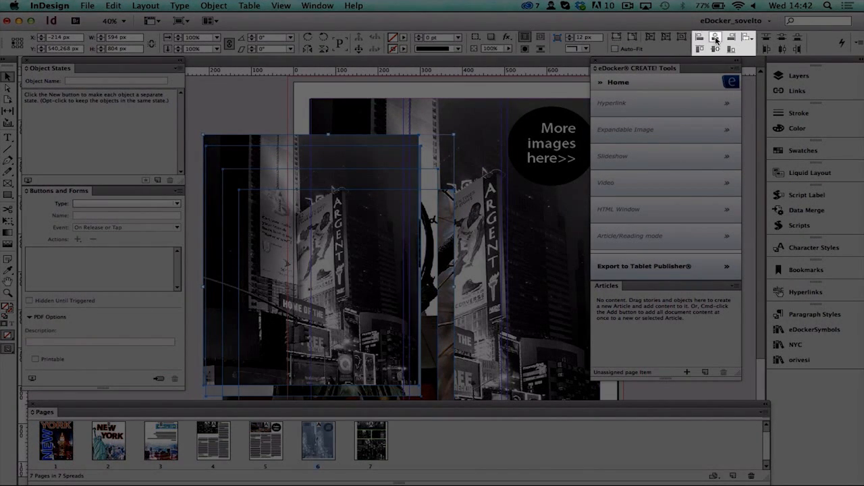
click(717, 38)
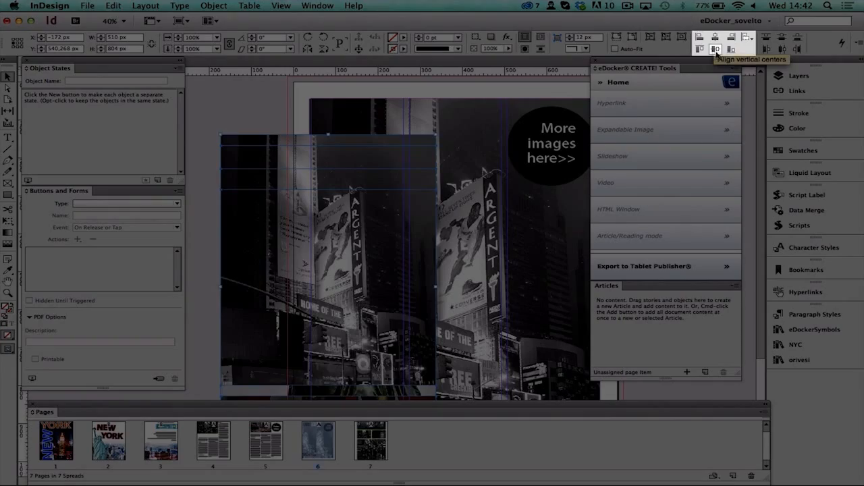
click(716, 50)
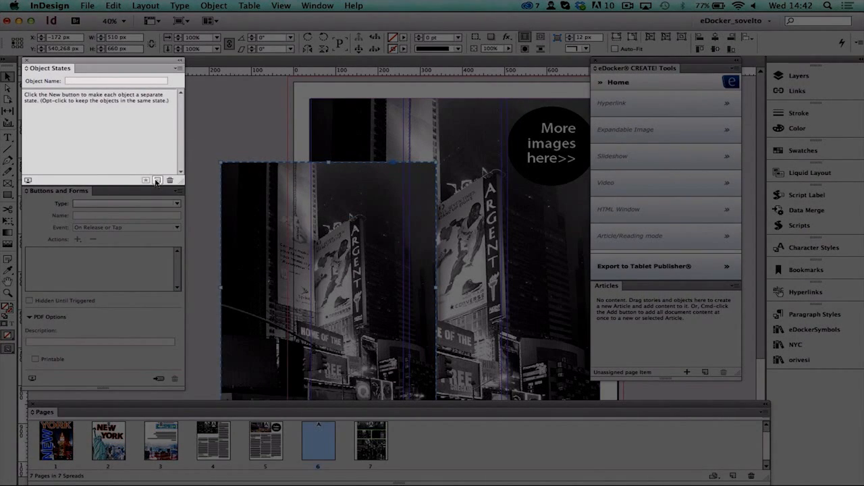
Step: Convert the aligned images into a multi-state object and open its eDocker Slideshow settings
click(156, 180)
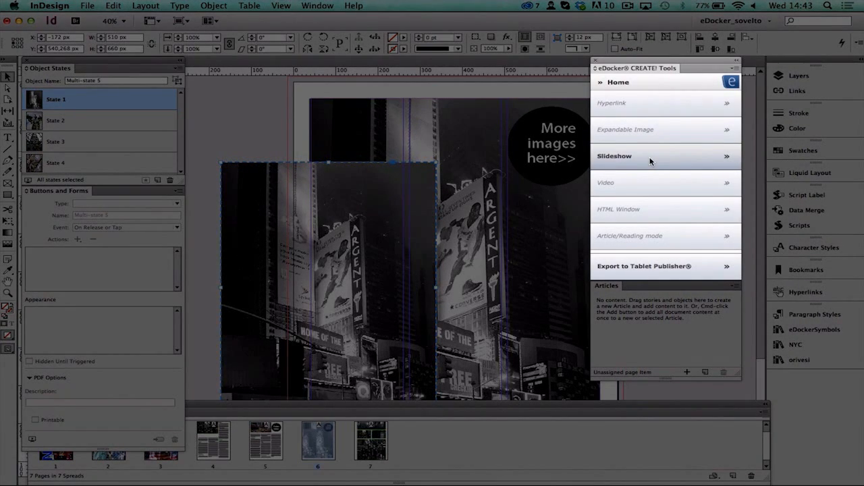
click(650, 161)
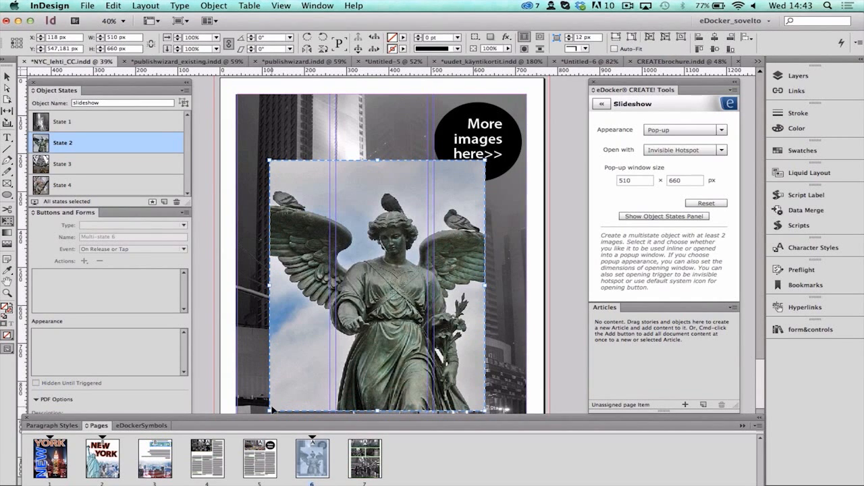
Step: Shrink the slideshow to about 178 × 230 px, position it over the "More images here>>" circle and hide it in the layers
drag(268, 408, 393, 238)
drag(456, 218, 485, 161)
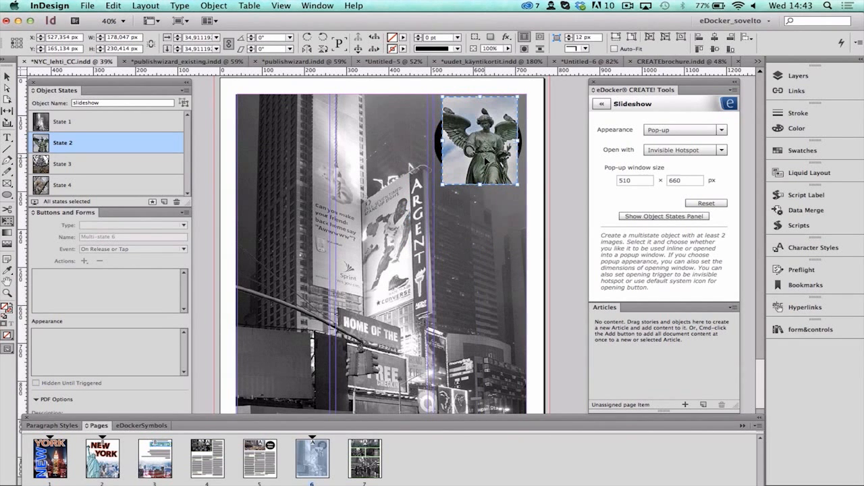
click(798, 76)
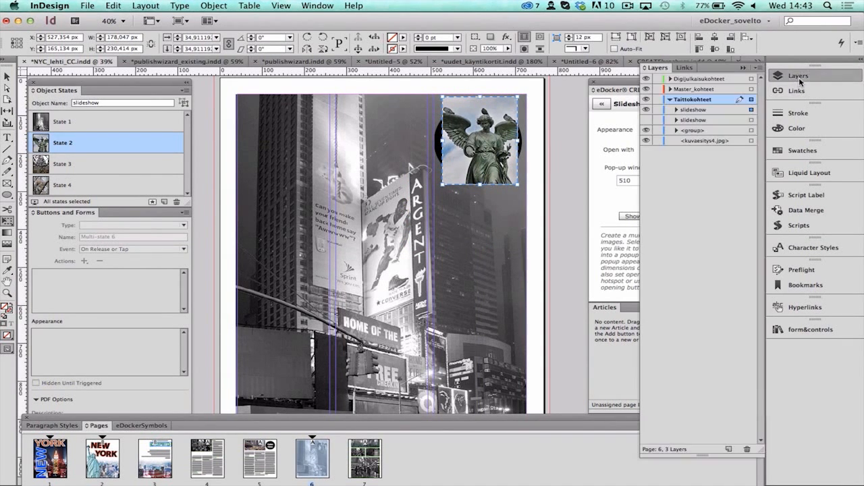
click(646, 110)
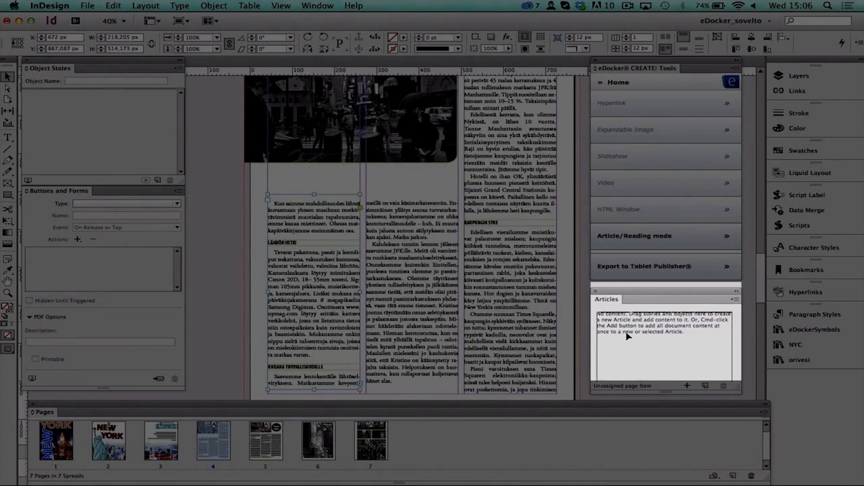
Step: Create an article named Article 1 from the first-column text frame on page 4, included when exporting
drag(626, 334, 627, 334)
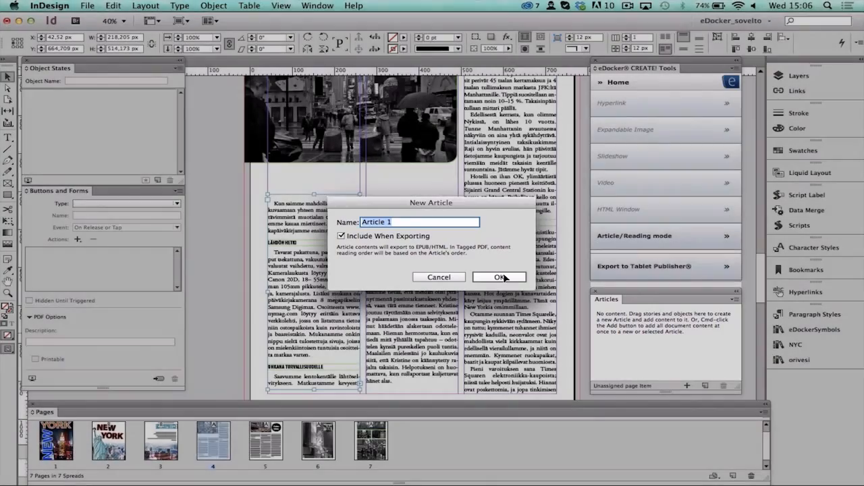
click(501, 278)
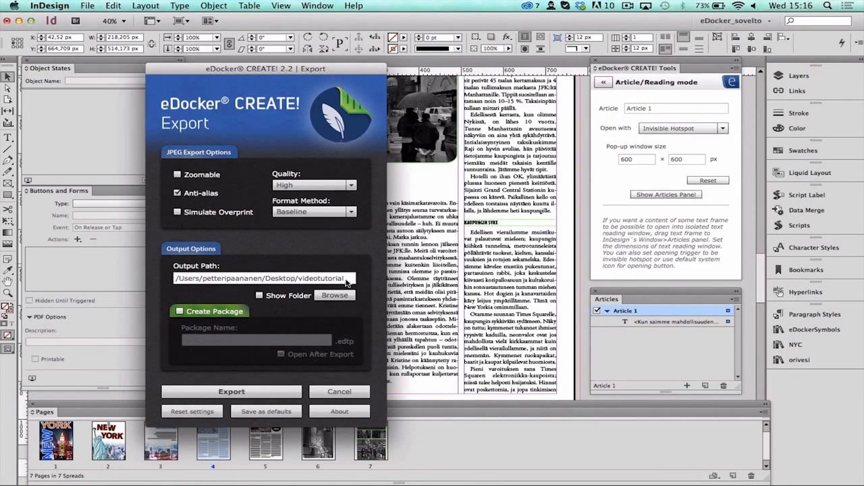
Step: Export the publication with eDocker CREATE! to the videotutorial folder on the desktop
click(233, 392)
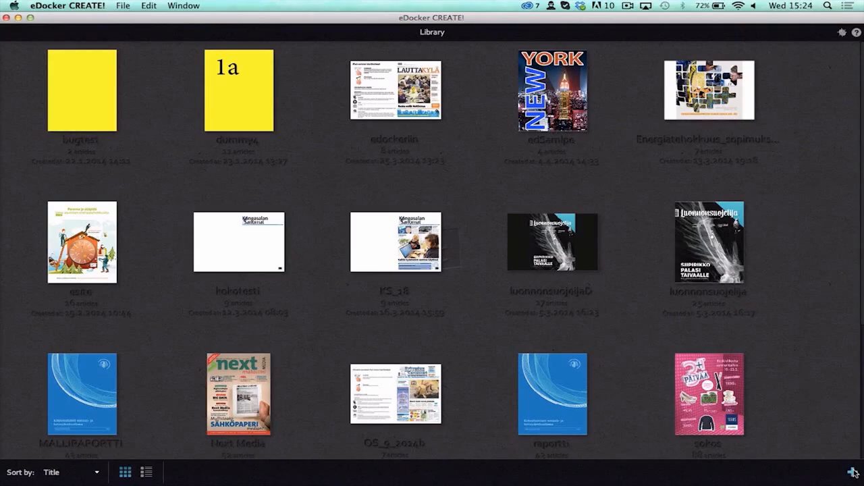
Step: Switch to the eDocker CREATE! application and import the videotutorial folder into the library
click(852, 473)
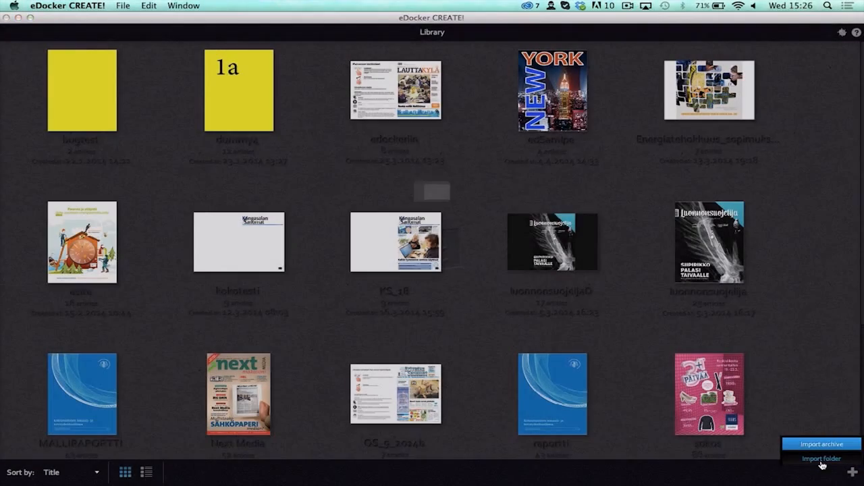
click(823, 465)
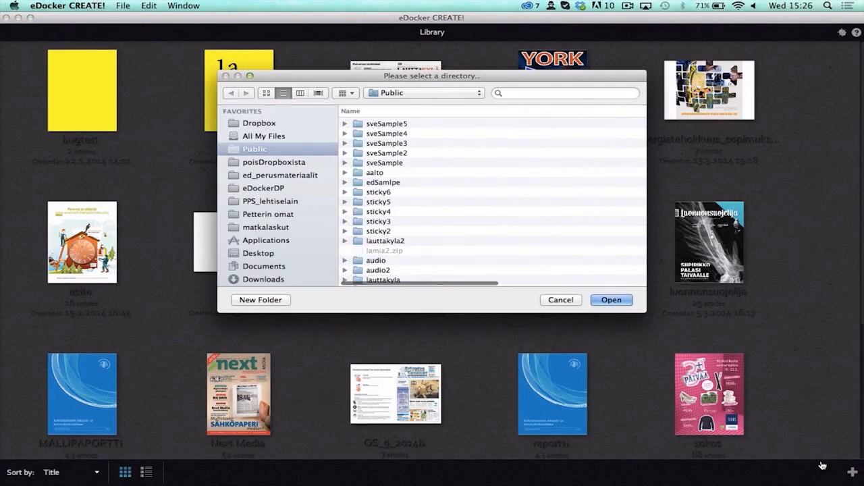
click(399, 93)
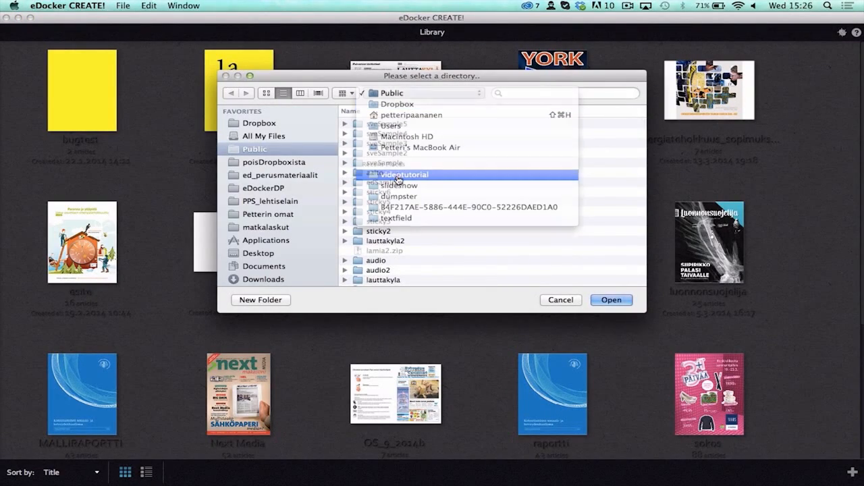
click(404, 174)
click(608, 301)
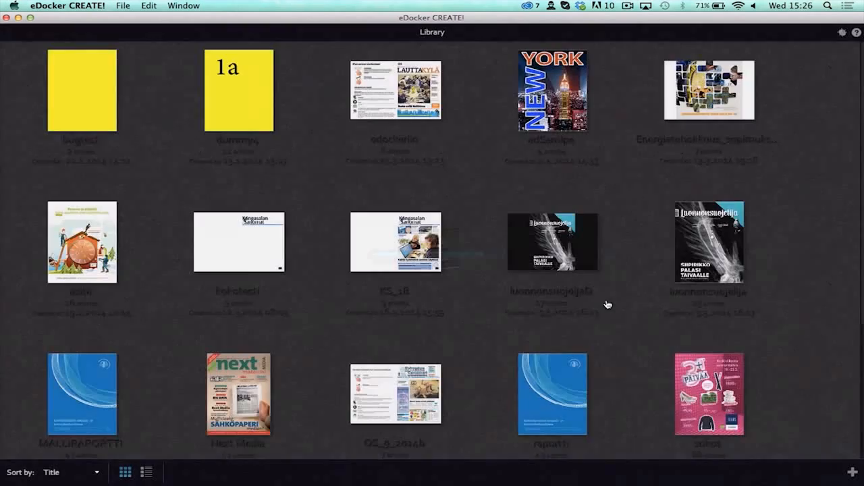
scroll(606, 303, down, 5)
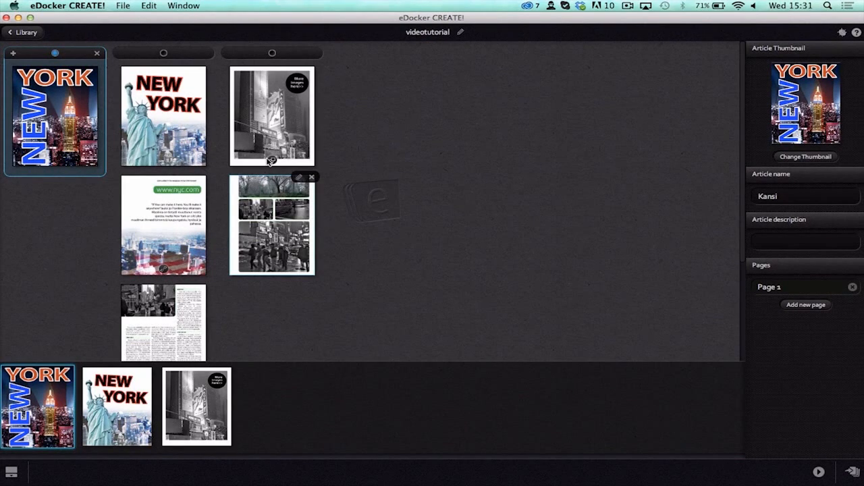
Step: Open the slideshow details on the "More images here>>" page, review its images and save the details
double_click(267, 124)
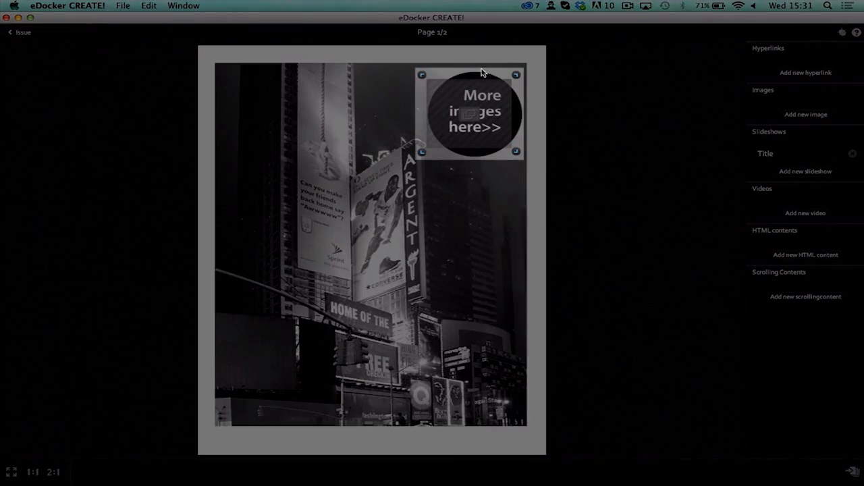
click(493, 84)
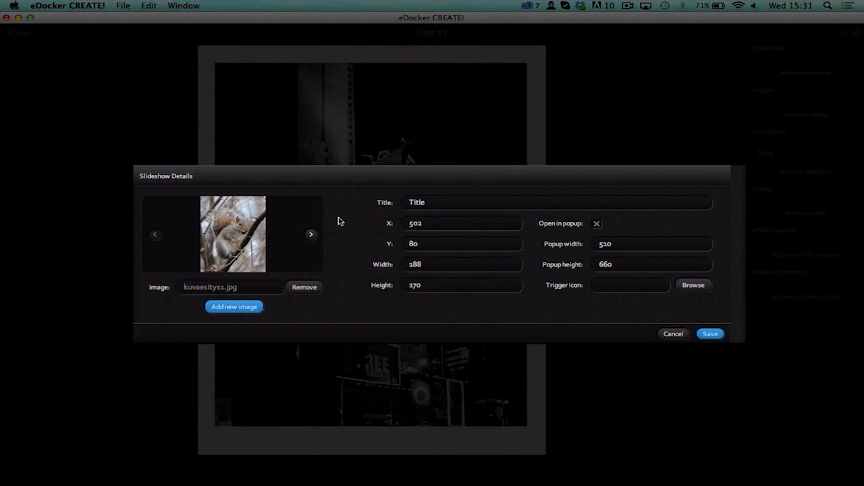
click(312, 235)
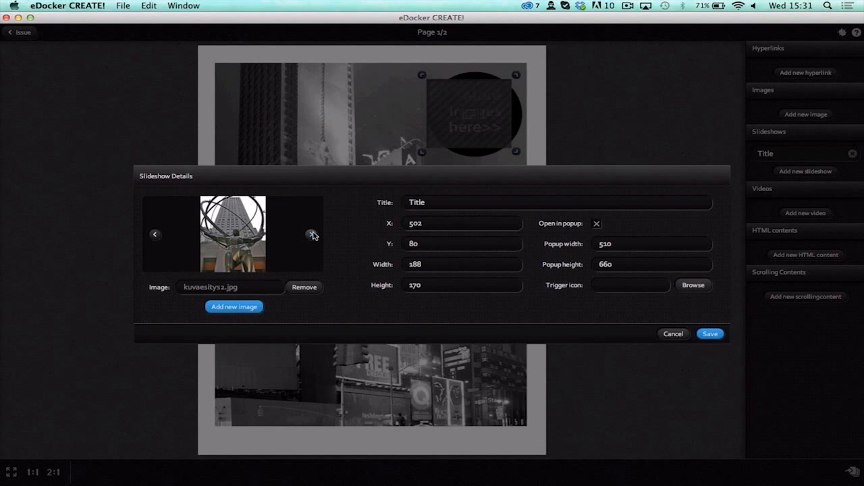
click(312, 235)
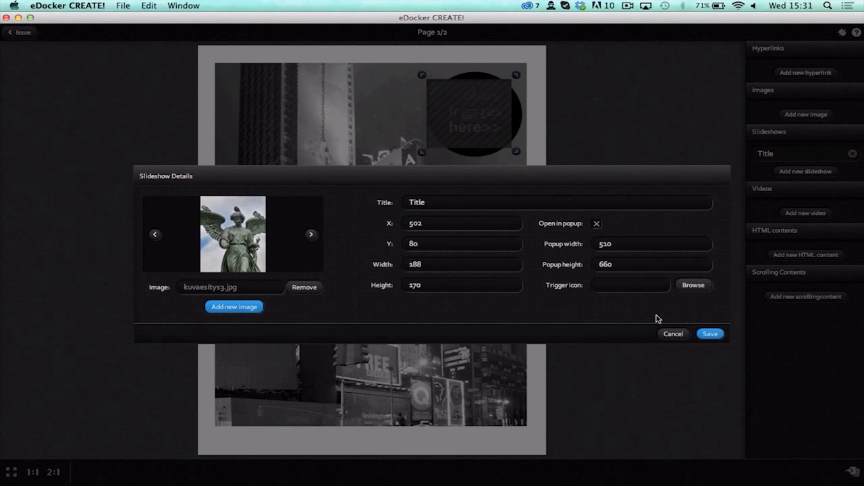
click(711, 334)
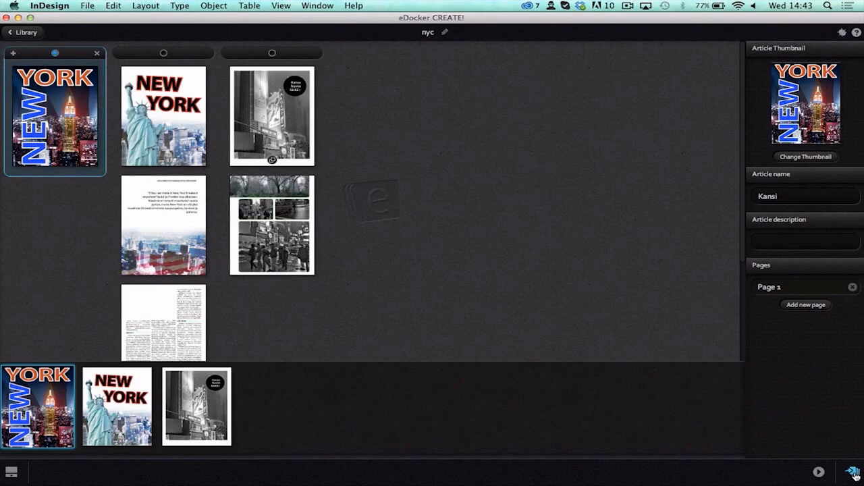
Step: Publish the issue for Desktop, iPad and Library, saving it as nycval in the Public folder
click(853, 472)
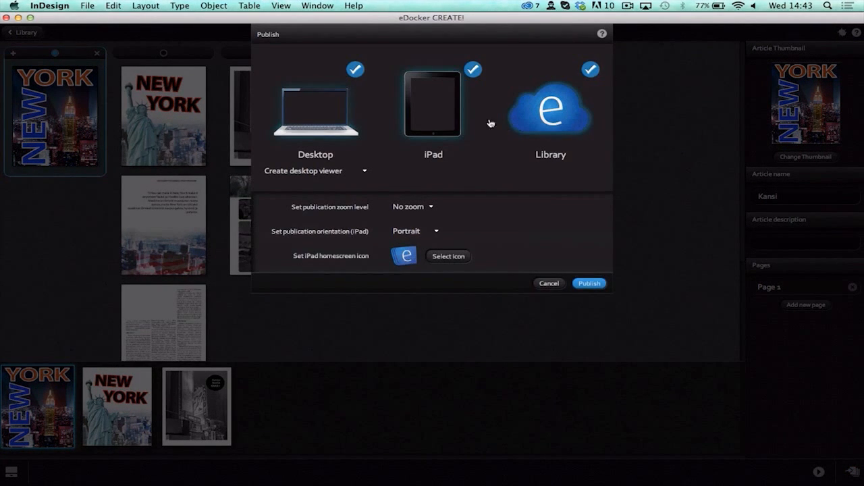
click(587, 284)
text(nycvalmis)
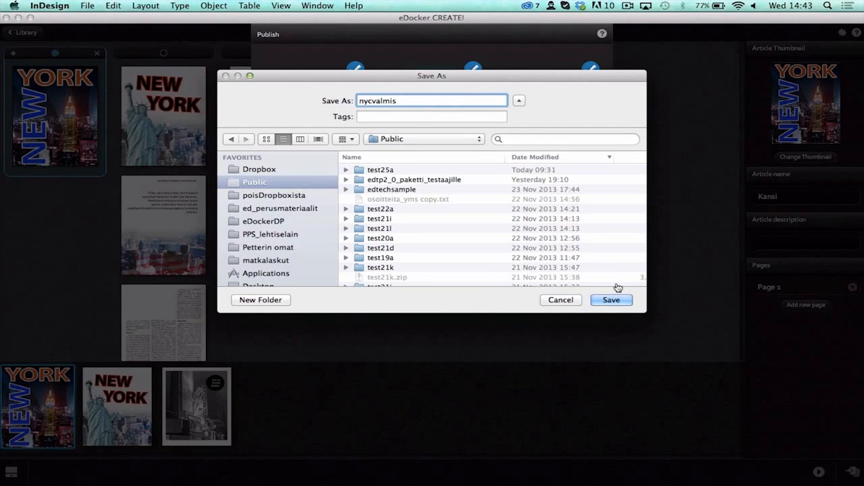
click(617, 300)
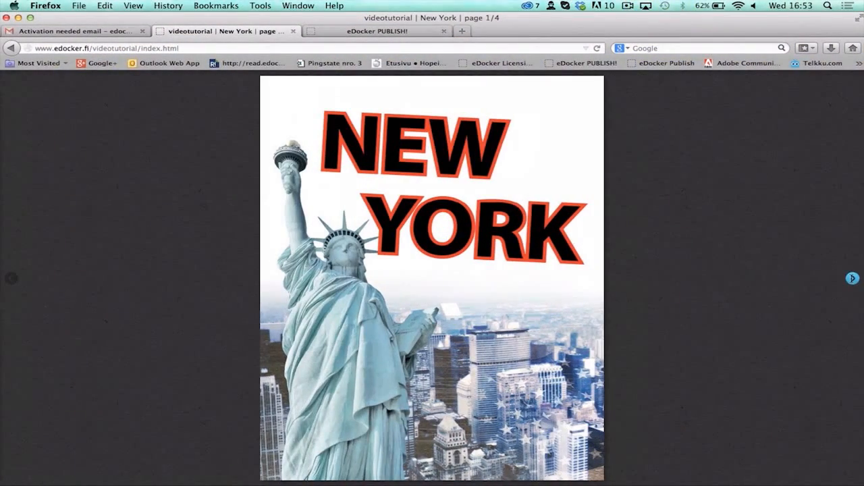
click(433, 473)
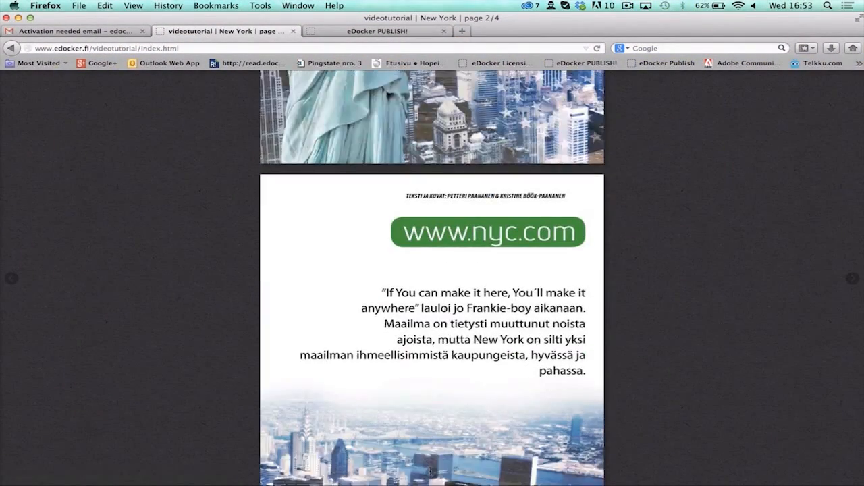
Step: Go to page 3 of the New York article, open its scrolling text view, read through it and close it
click(432, 473)
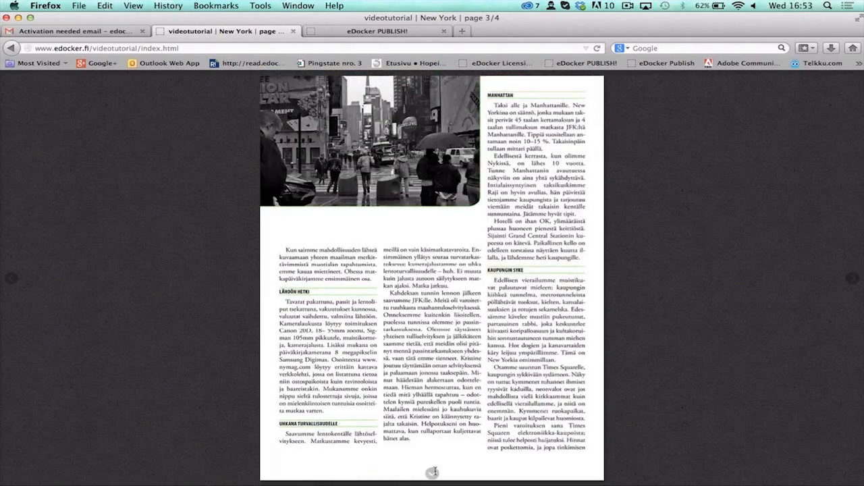
click(326, 272)
scroll(432, 270, up, 2)
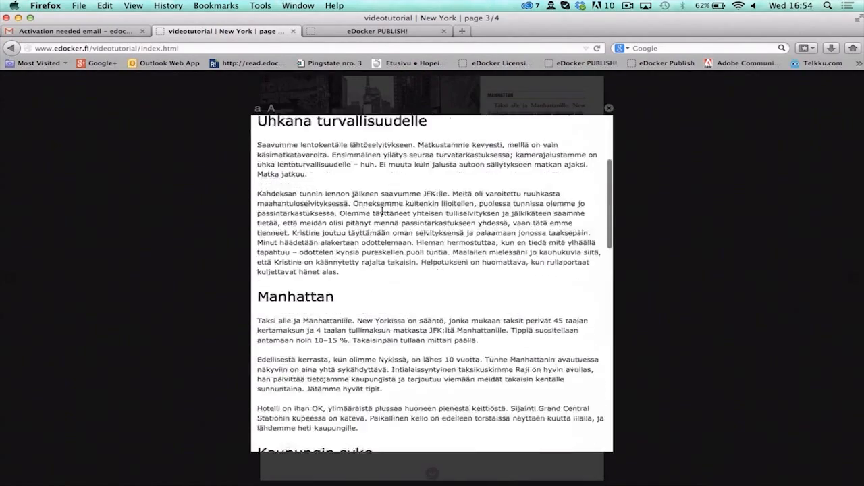
click(608, 106)
Step: Go to the Kuvaesitys article, open the "More images here>>" slideshow and browse through its images
click(853, 278)
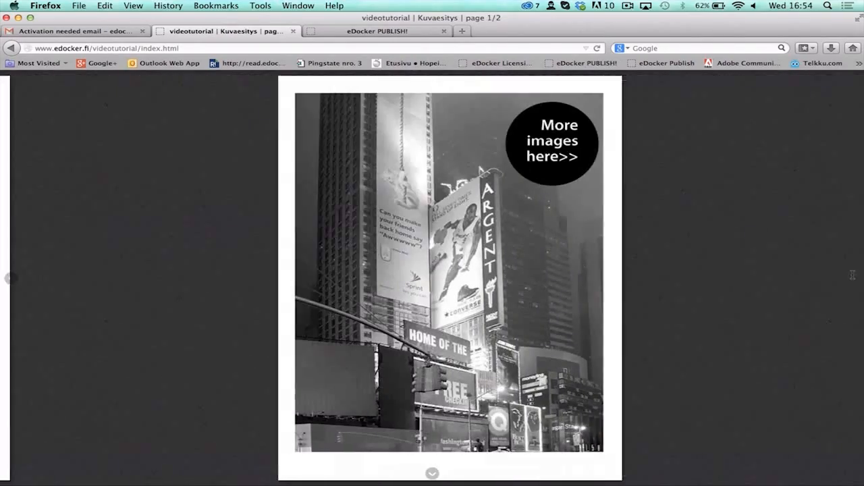
click(542, 148)
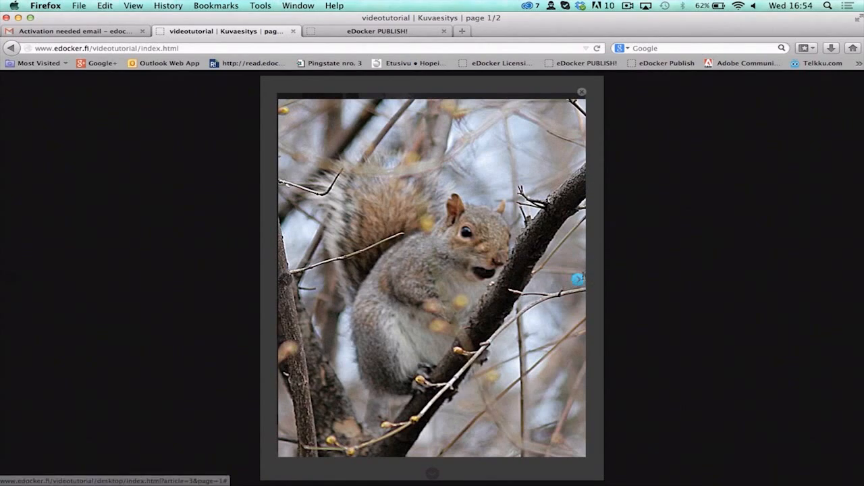
click(578, 279)
click(578, 279)
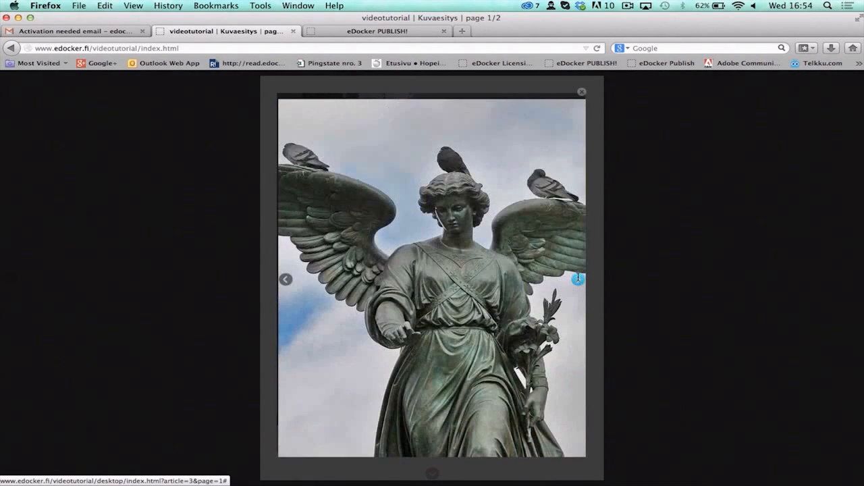
click(578, 279)
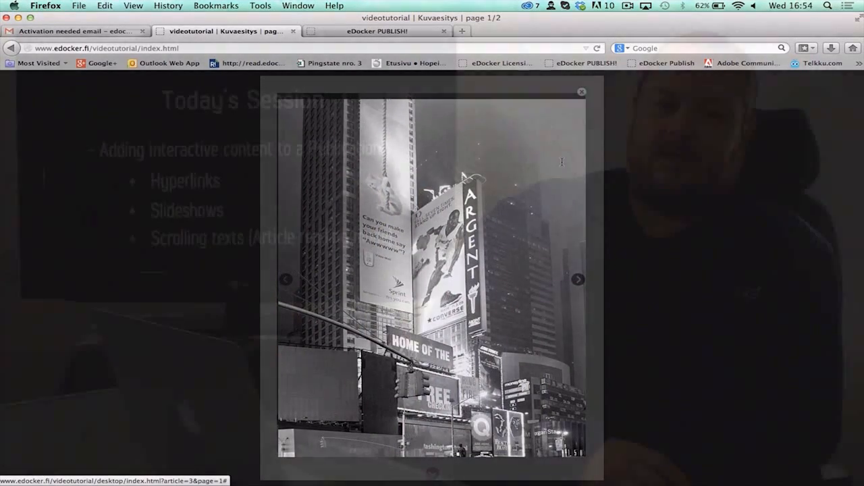